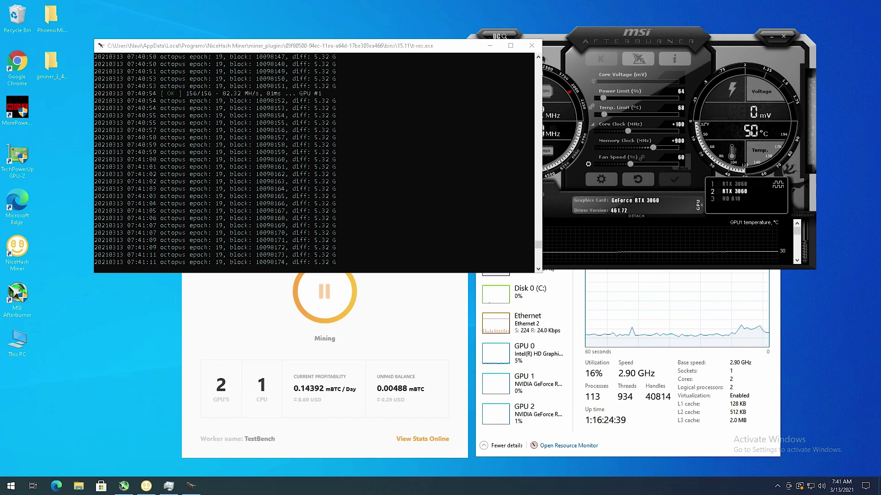
- Examine the T-Rex hashrate log alongside the clocks, limits and temperatures of both RTX 3060 cards in MSI Afterburner
key("alt+Tab")
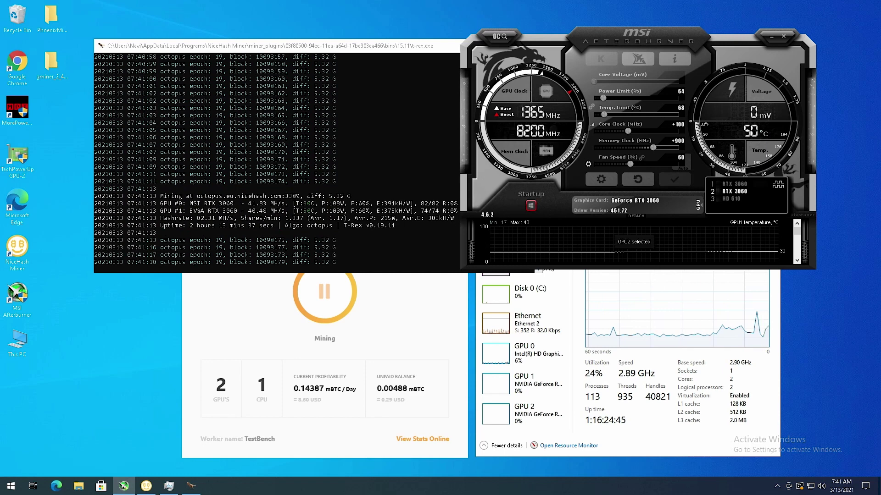
key("alt+Tab")
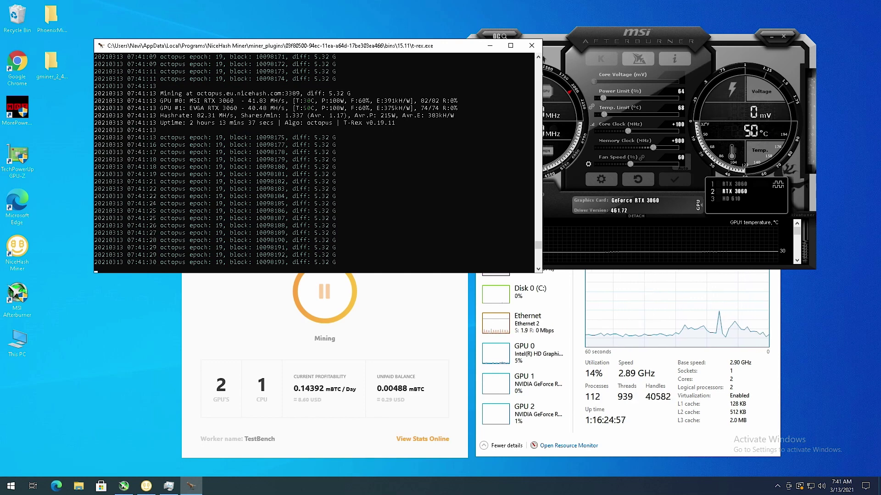
key("alt+Tab")
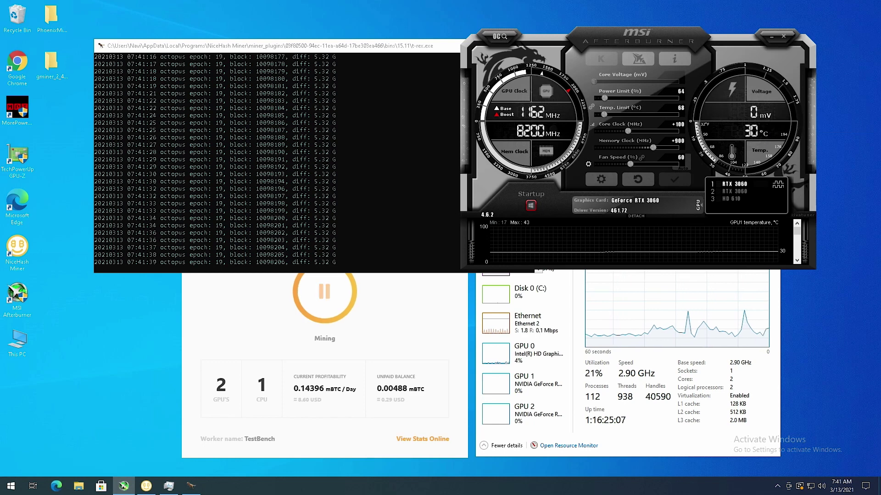
key("alt+Tab")
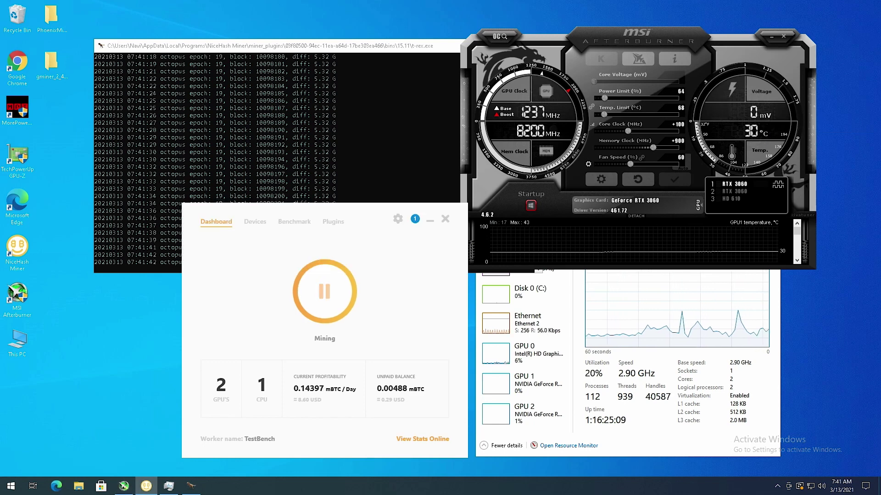
key("alt+Tab")
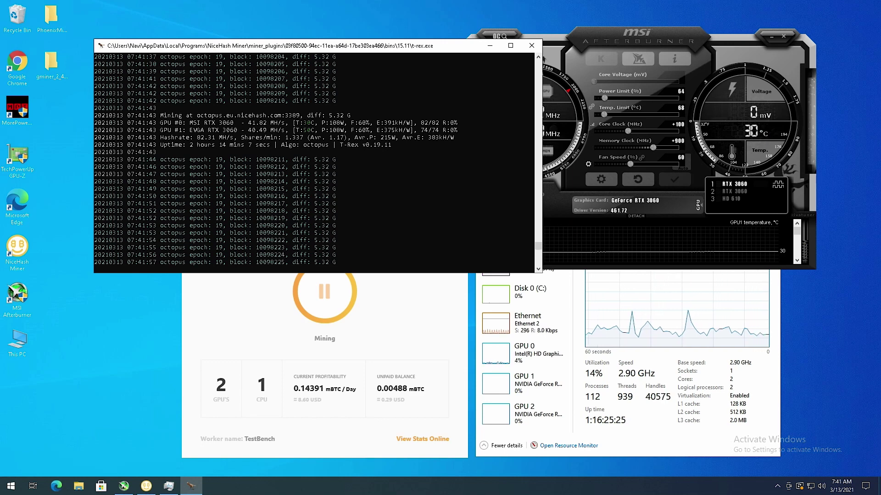
- Switch to NiceHash Miner and review which miner plugins are installed
left_click(147, 486)
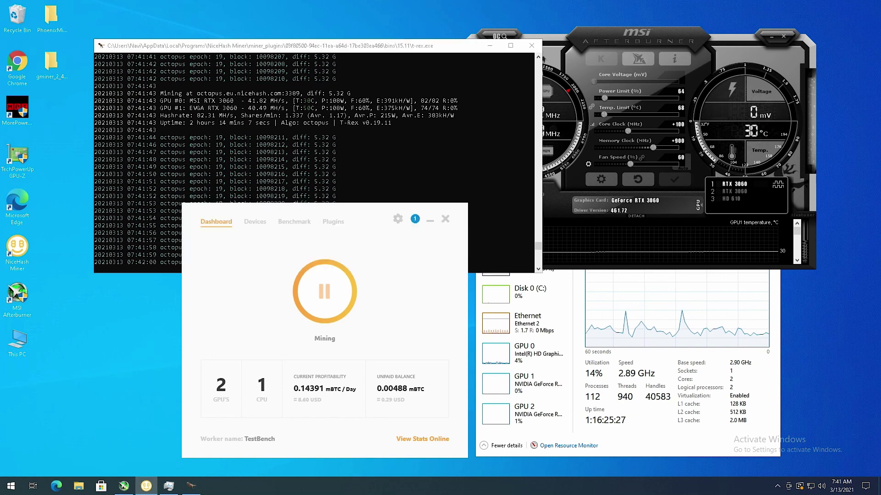
left_click(333, 221)
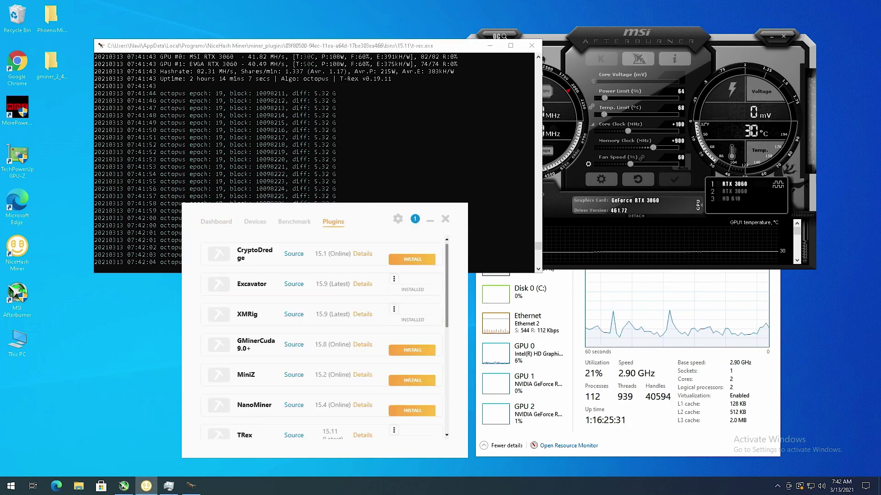
scroll(321, 380, "down", 1)
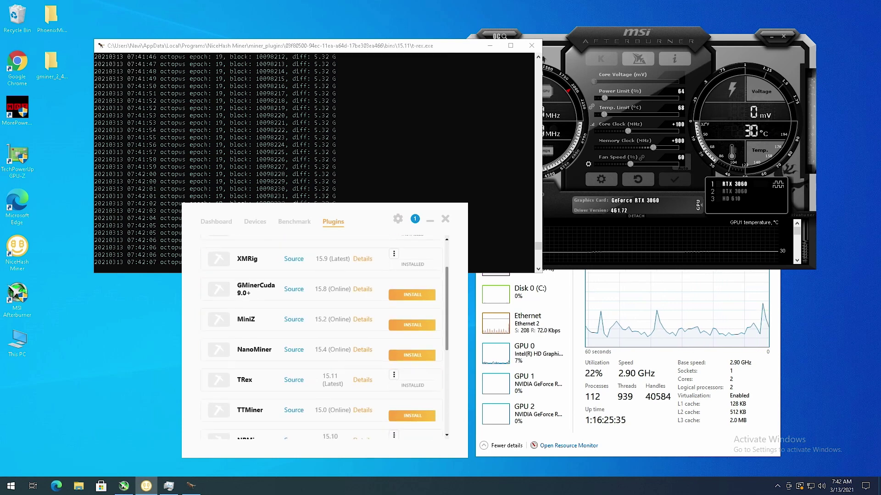
scroll(321, 380, "up", 1)
- Open the benchmark results and expand the MSI GeForce RTX 3060 to review its algorithms through TRex Octopus
left_click(294, 221)
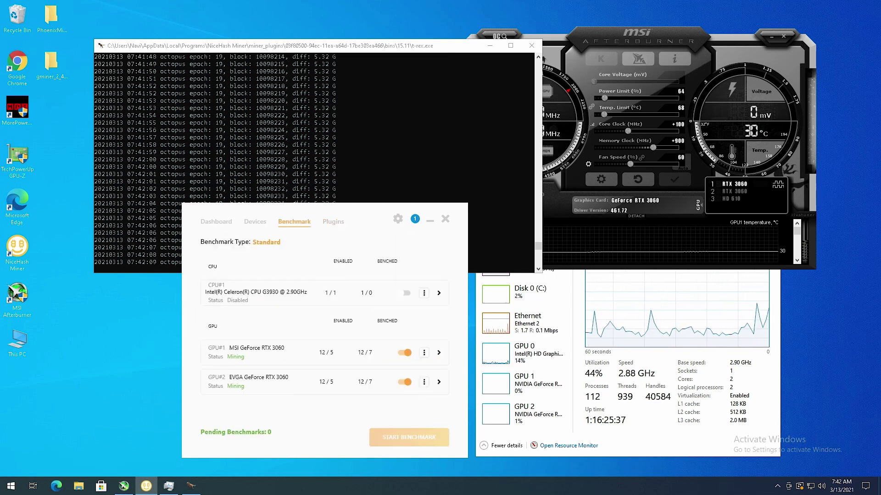
left_click(322, 352)
scroll(321, 335, "down", 5)
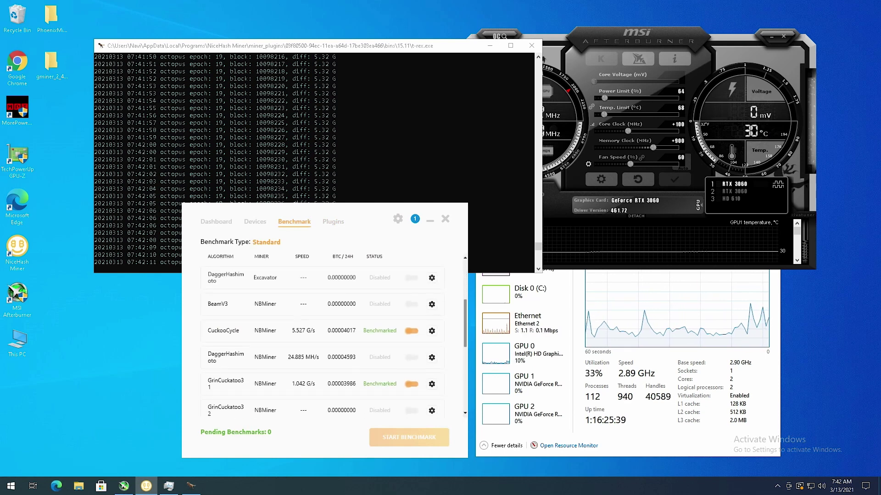
scroll(321, 358, "down", 3)
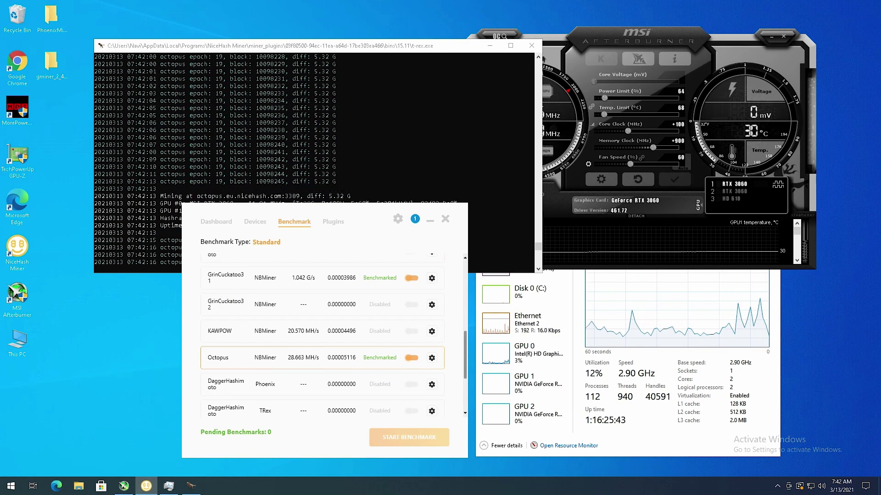
scroll(321, 335, "down", 5)
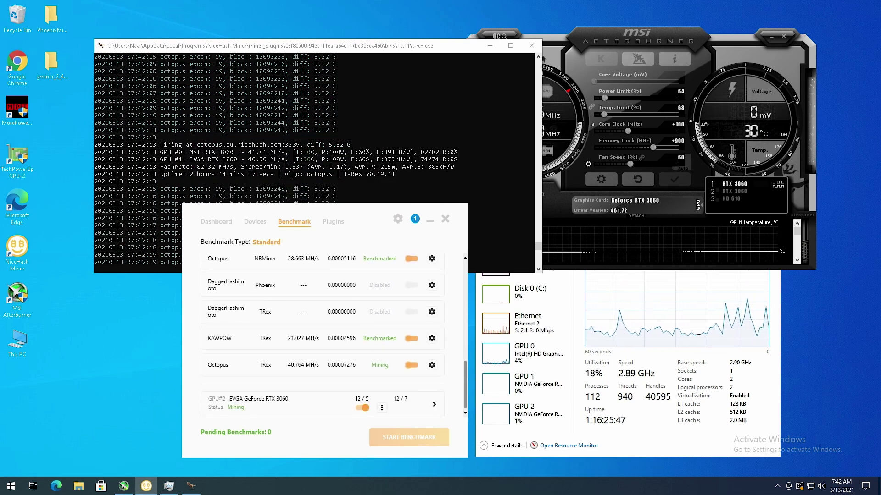
- Compare the NBMiner and TRex benchmark speeds and earnings for Octopus and KAWPOW on the MSI GeForce RTX 3060
scroll(321, 335, "up", 1)
scroll(321, 342, "up", 2)
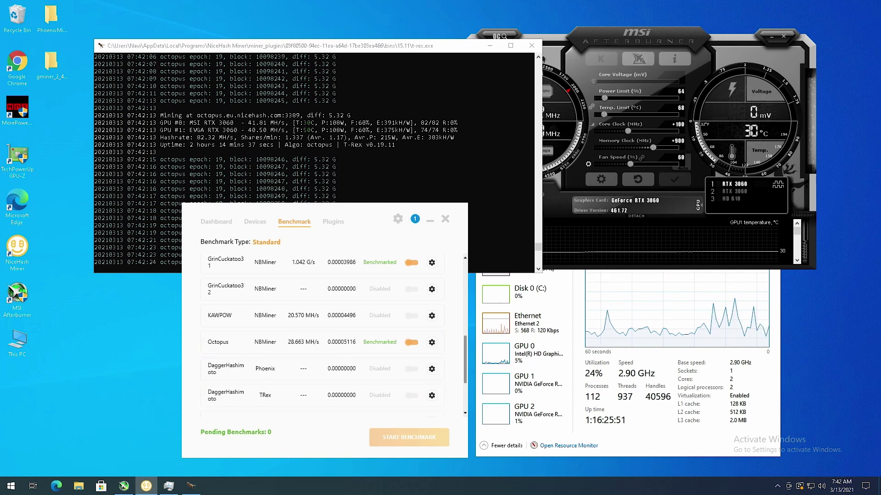
scroll(321, 335, "up", 1)
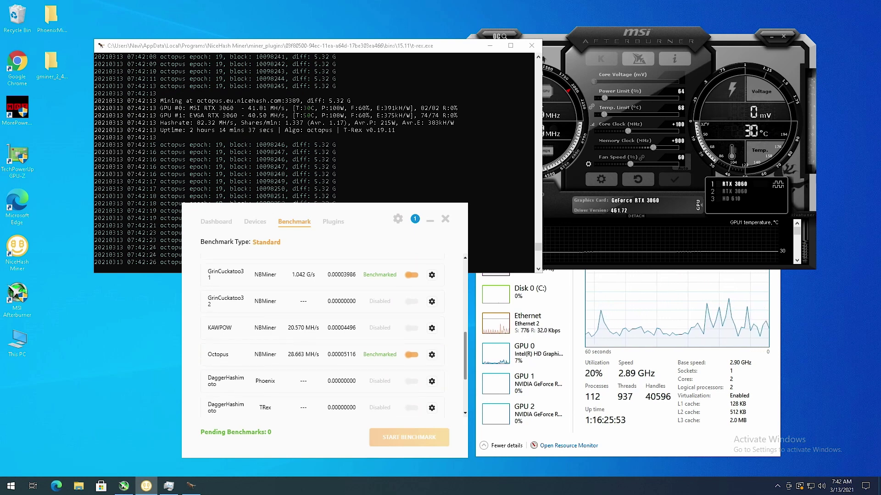
scroll(321, 335, "up", 1)
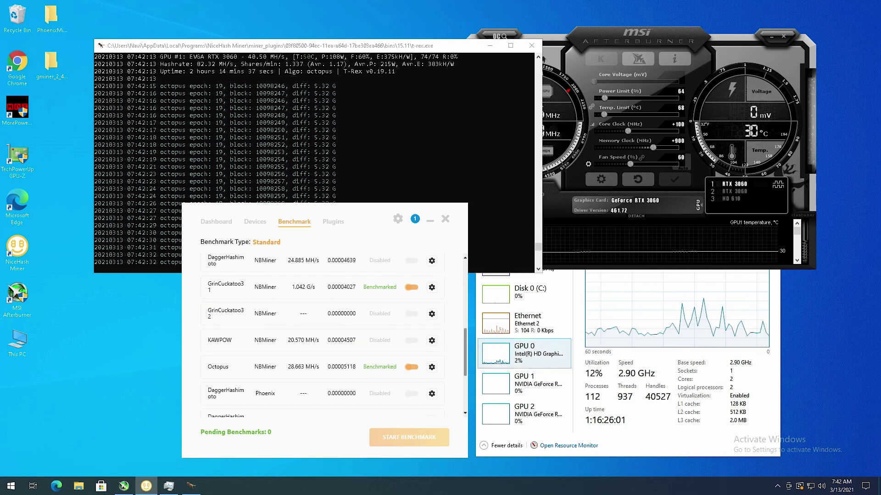
scroll(321, 339, "down", 3)
scroll(322, 335, "down", 1)
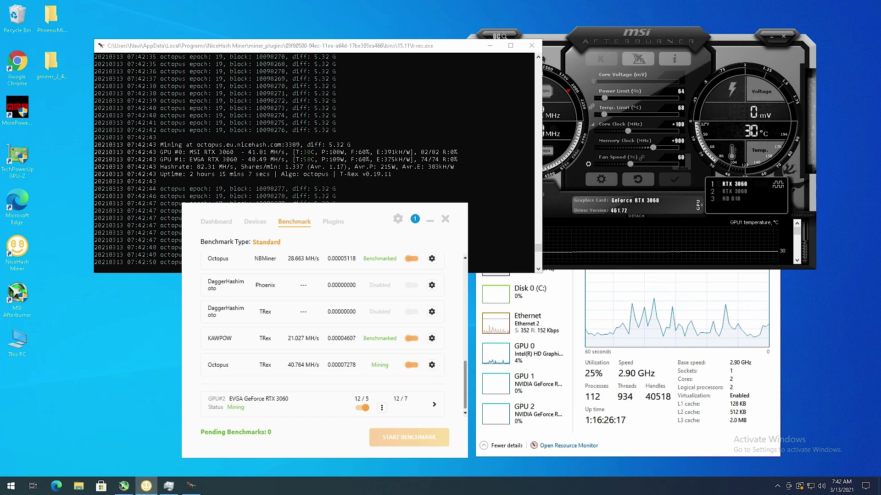
scroll(321, 334, "up", 2)
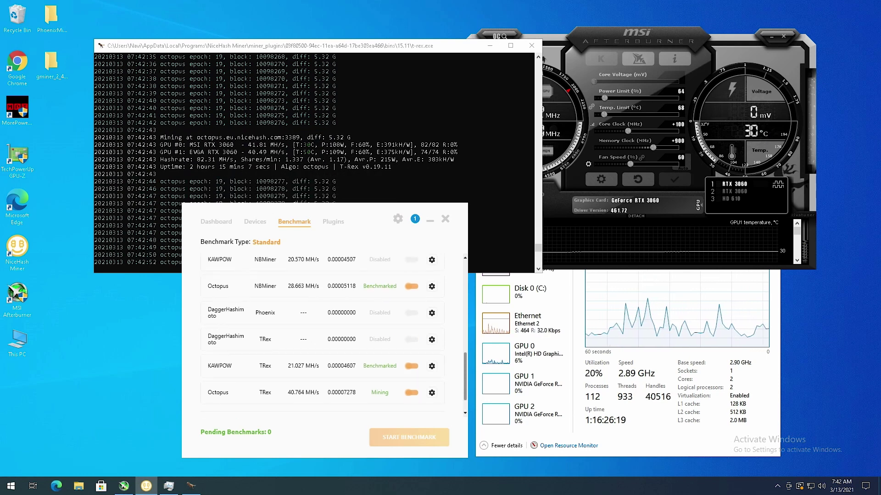
scroll(321, 335, "up", 2)
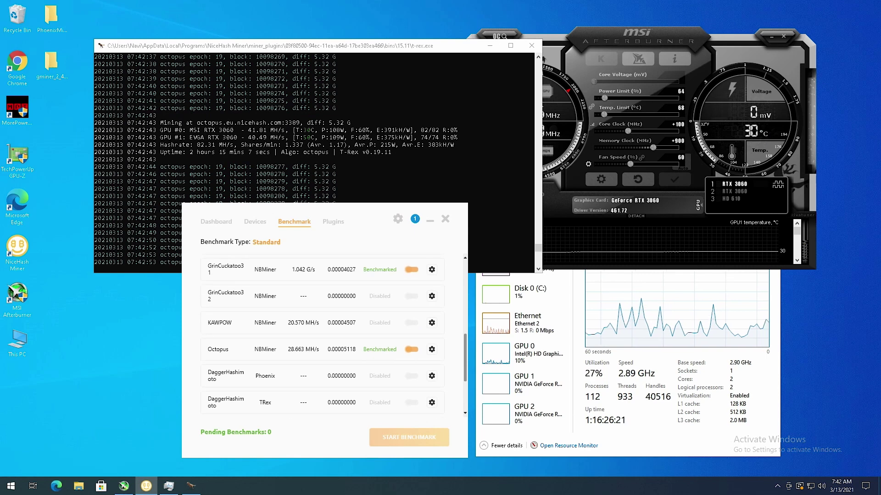
scroll(321, 335, "down", 2)
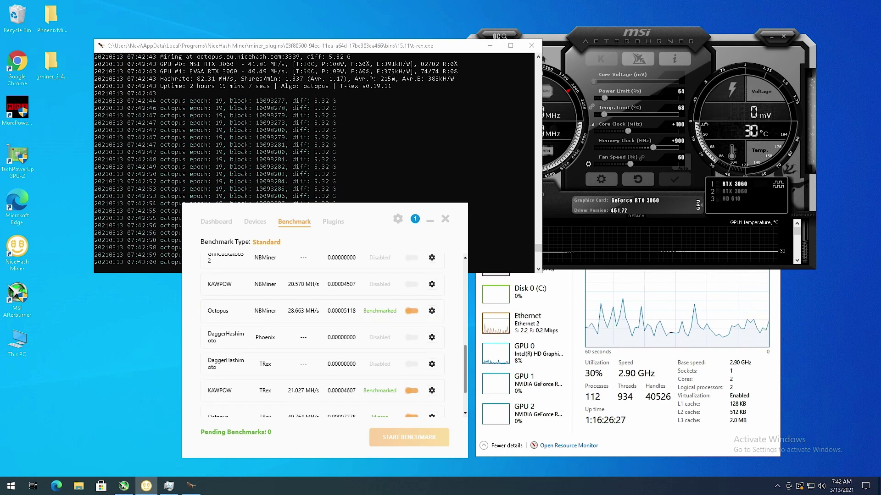
scroll(321, 335, "up", 1)
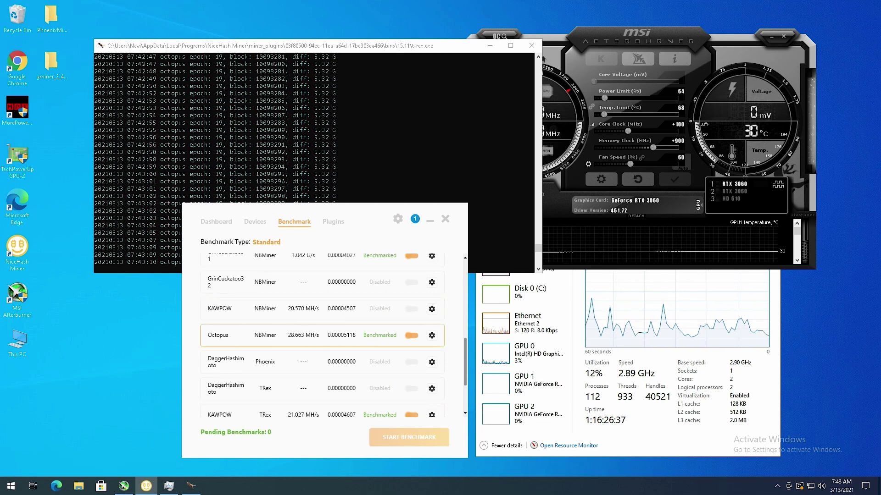
scroll(321, 335, "up", 2)
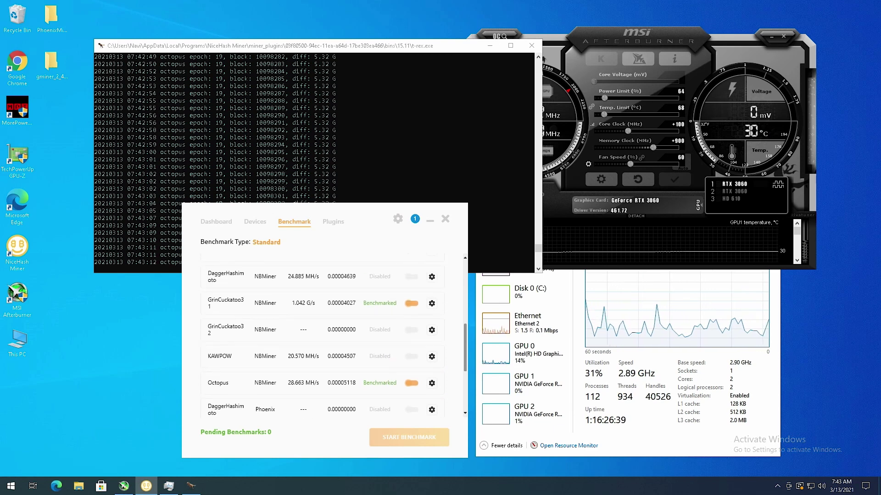
scroll(321, 335, "down", 5)
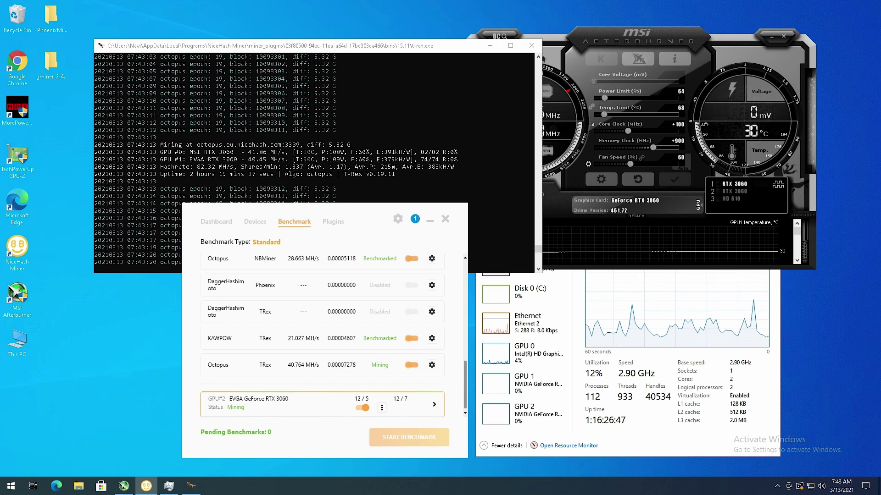
scroll(321, 335, "up", 10)
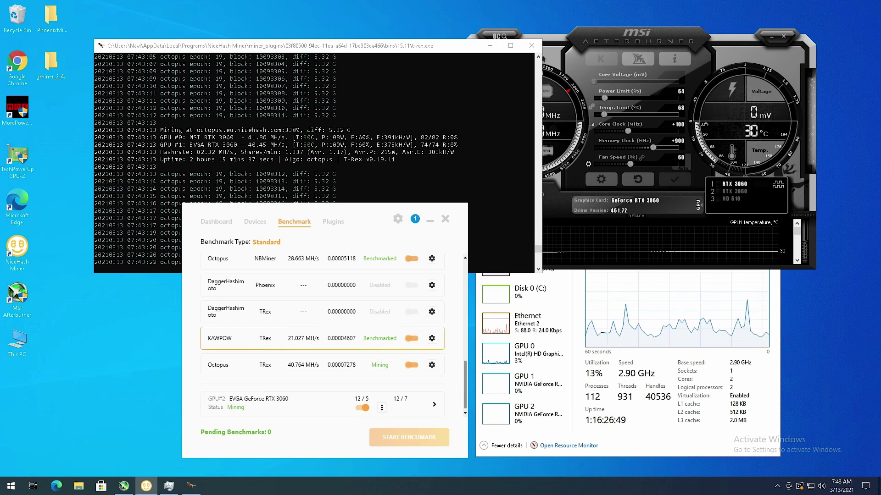
- Recheck the MSI card's algorithm list down to TRex Octopus, collapse it and return to the NiceHash dashboard
key("alt+Tab")
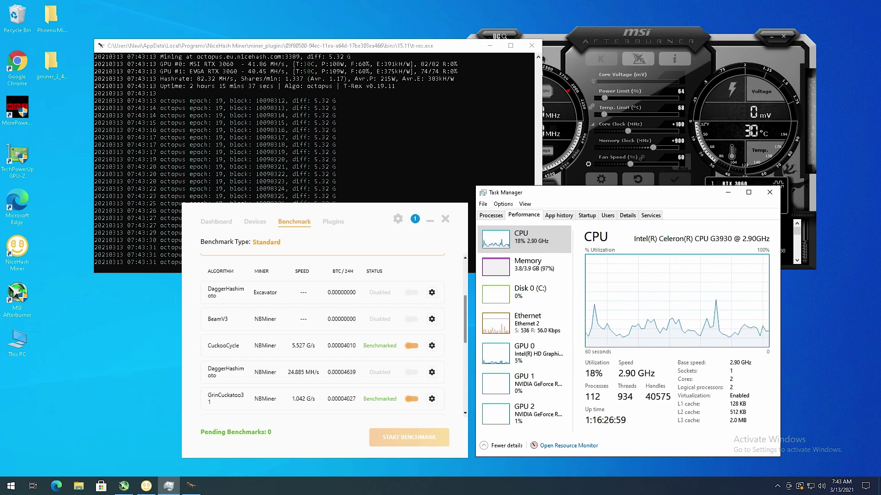
key("alt+Tab")
key("alt+Tab")
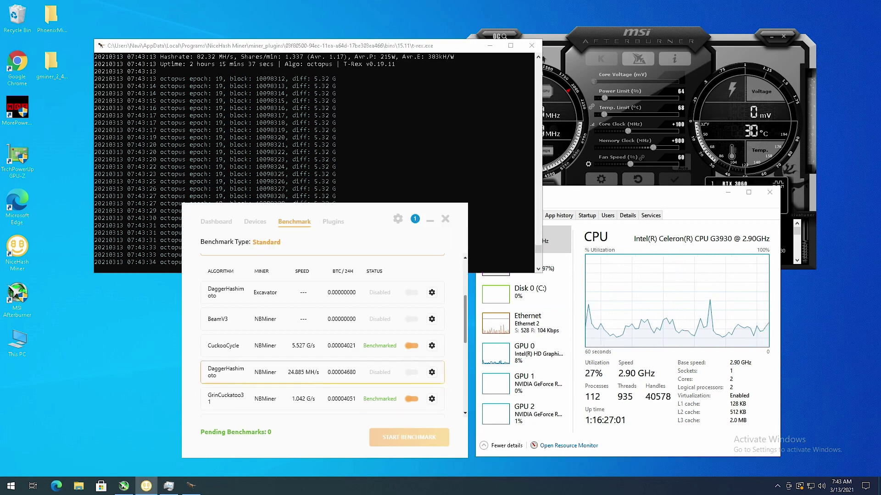
scroll(323, 335, "down", 10)
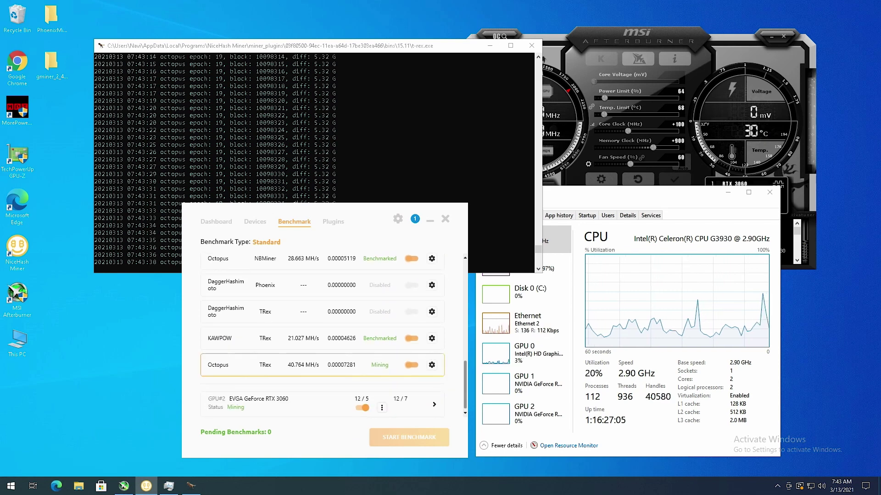
scroll(322, 334, "up", 5)
scroll(322, 335, "up", 1)
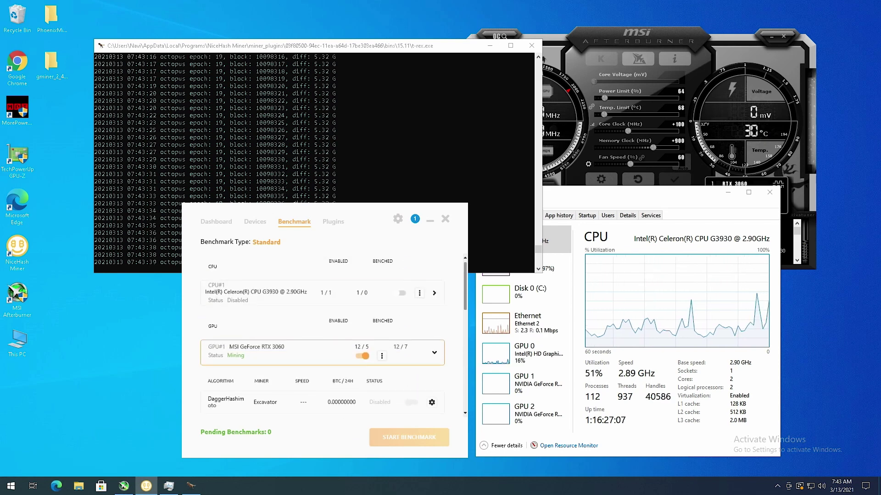
left_click(434, 352)
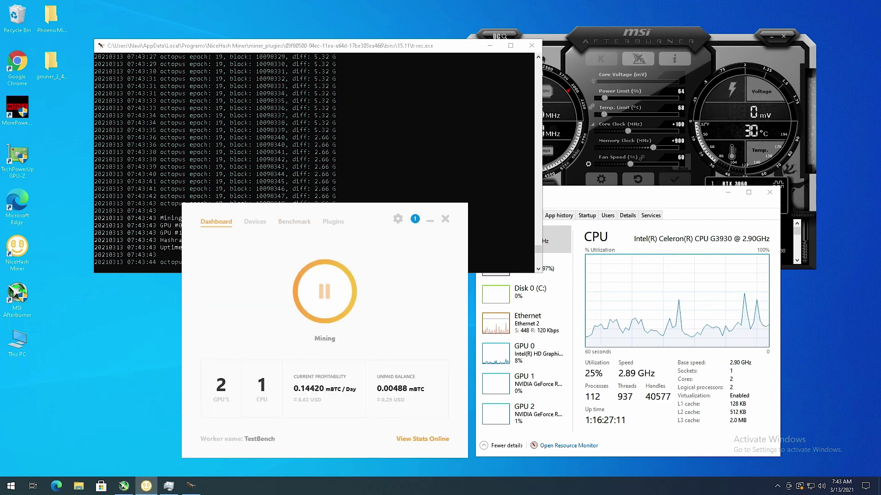
- Switch to WhatToMine in Chrome and calculate the profitability of the entered Octopus and KawPow hashrates
key("alt+Tab")
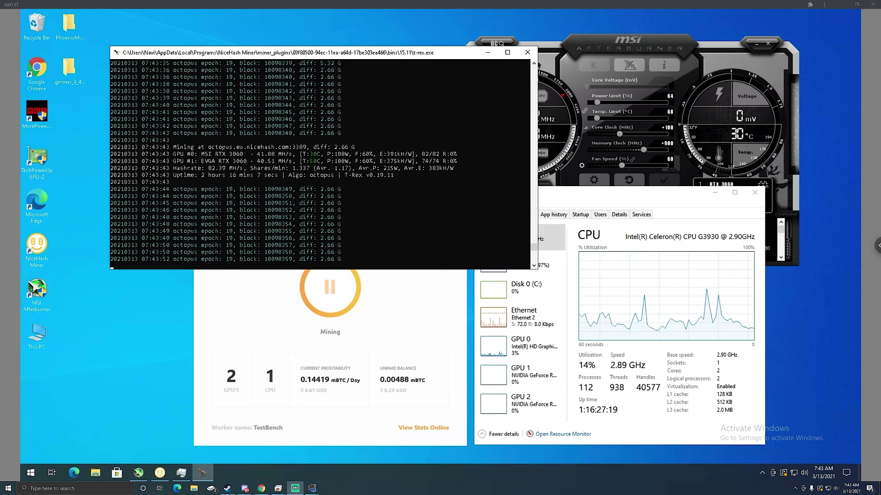
left_click(278, 489)
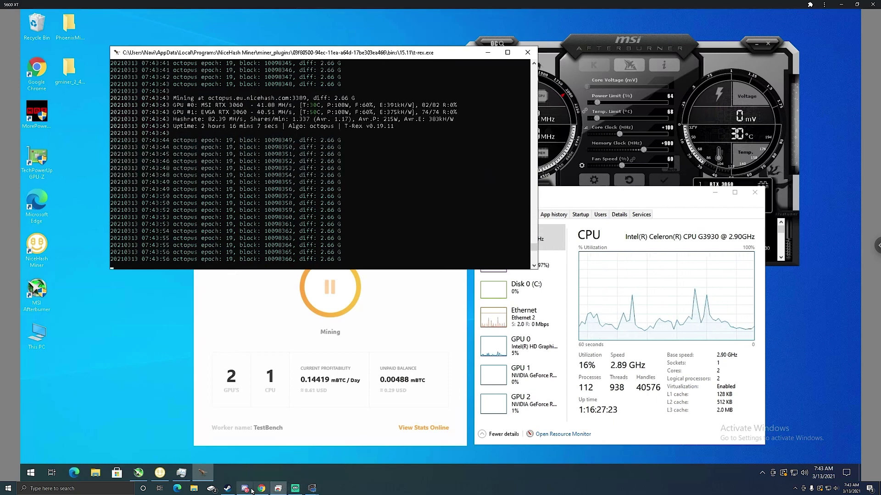
left_click(261, 489)
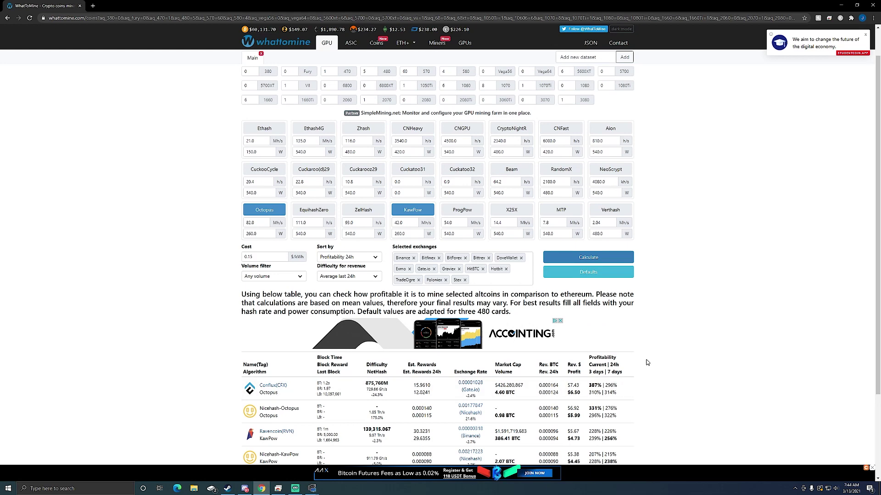
left_click(595, 258)
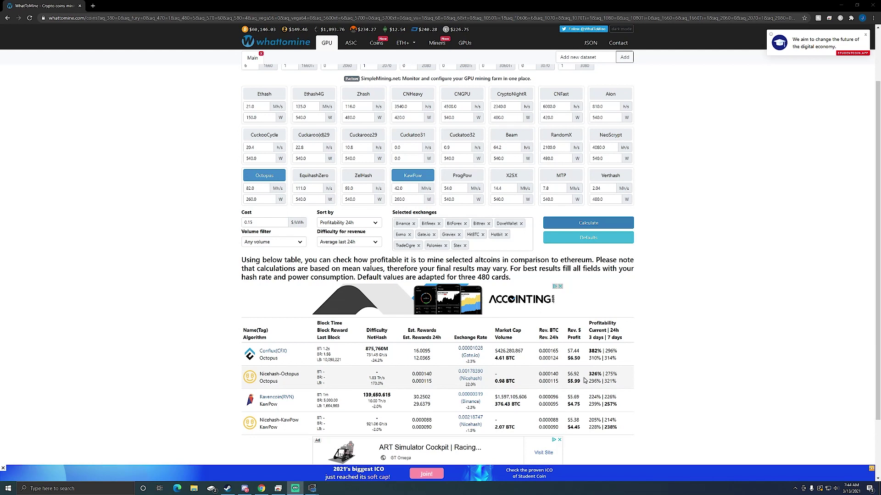
- Check the electricity cost and the Octopus power consumption used in the profitability calculation
left_click(260, 222)
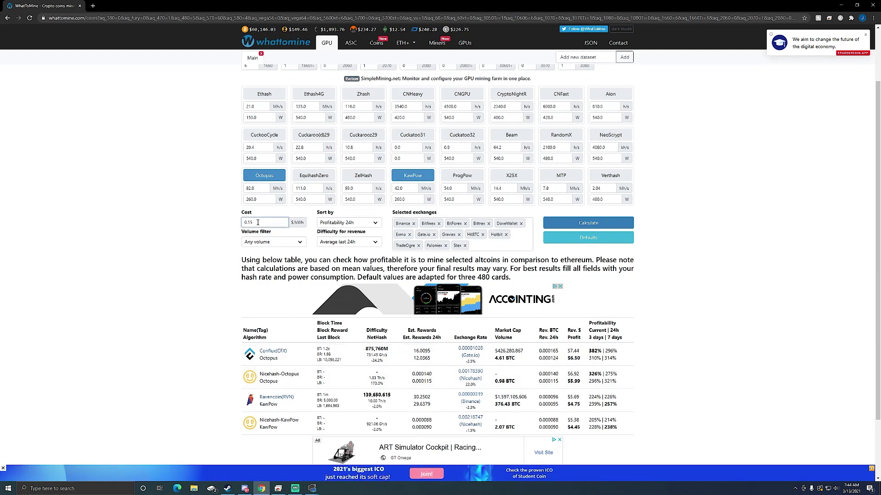
left_click(226, 230)
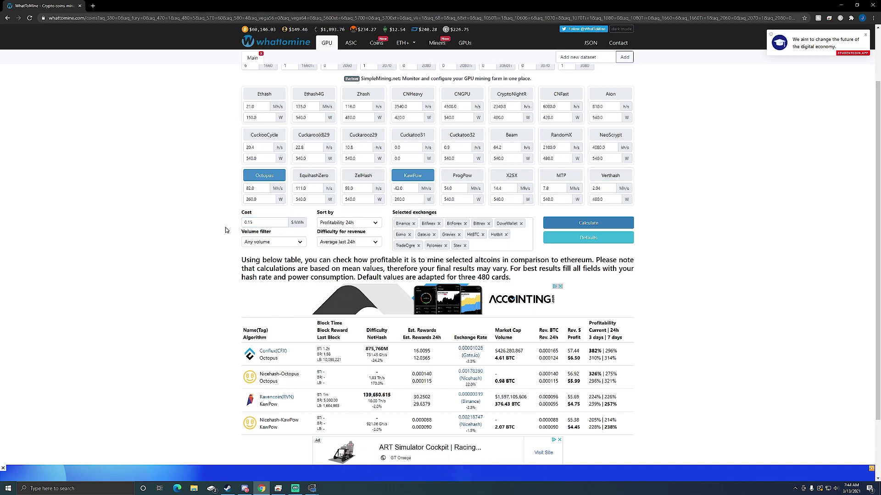
left_click(264, 201)
left_click(242, 203)
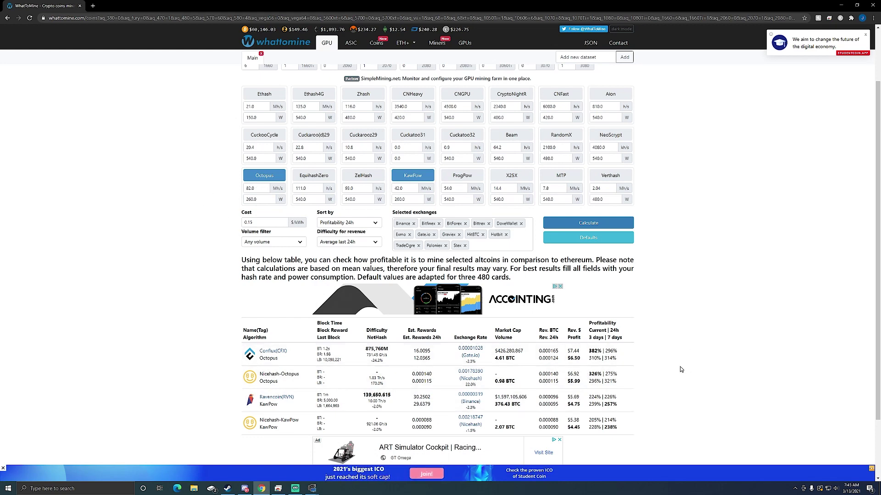
- Compare the revenue and profit of the Conflux, Nicehash-Octopus, Ravencoin and Nicehash-KawPow rows in the results table
scroll(651, 369, "down", 1)
scroll(652, 363, "up", 2)
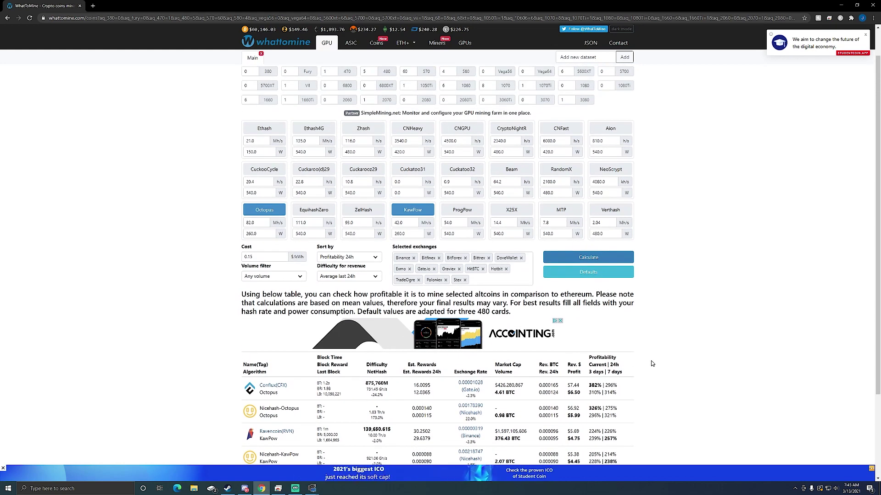
scroll(663, 368, "down", 2)
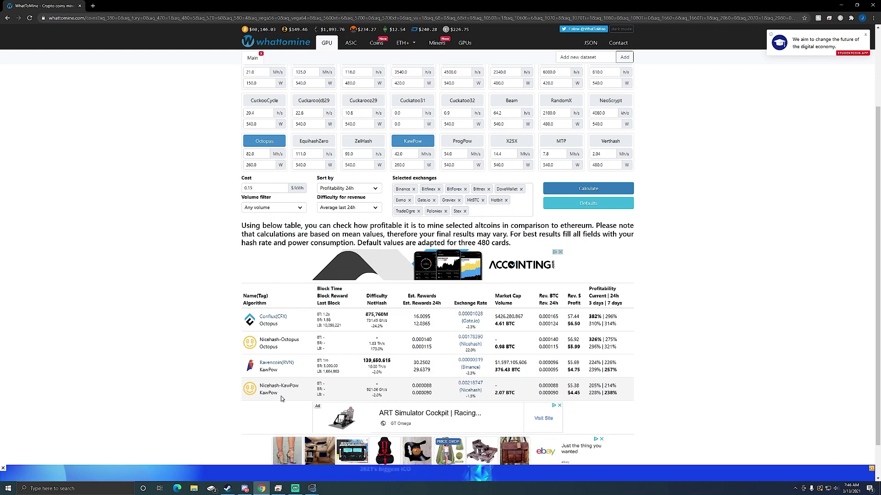
scroll(302, 353, "down", 1)
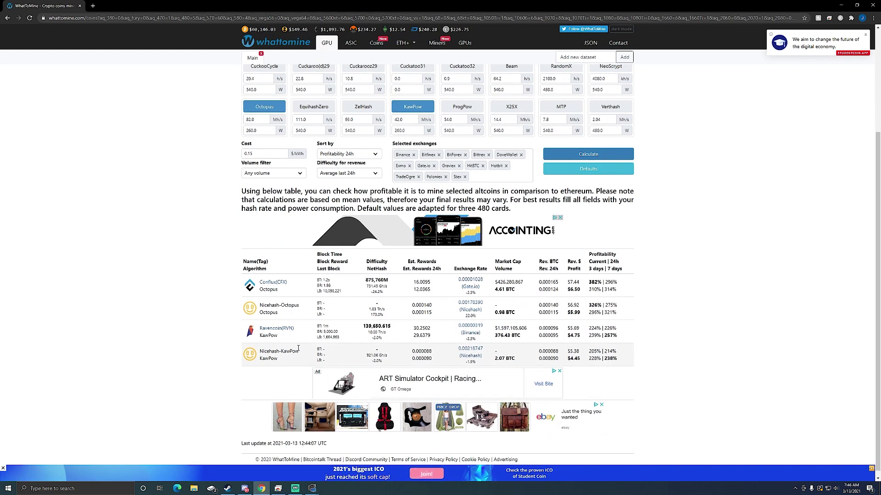
scroll(243, 342, "up", 1)
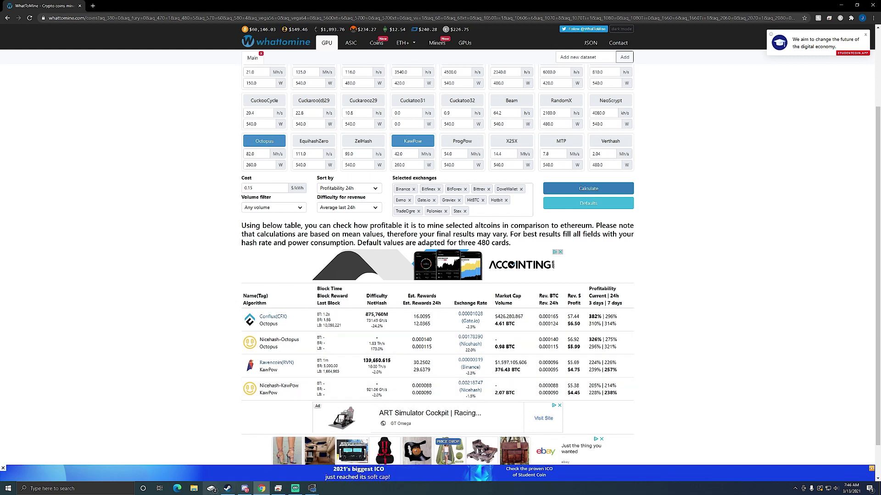
- Find and open the Windows Calculator app
left_click(90, 489)
type("cal")
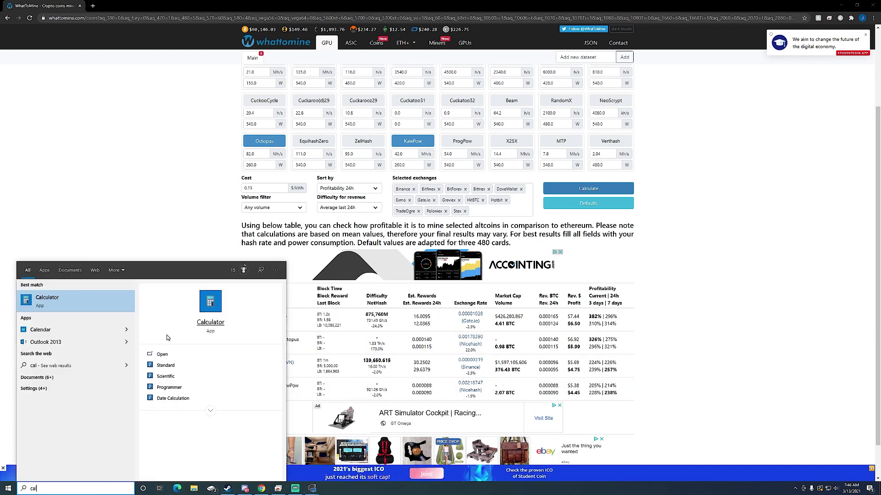
key("Return")
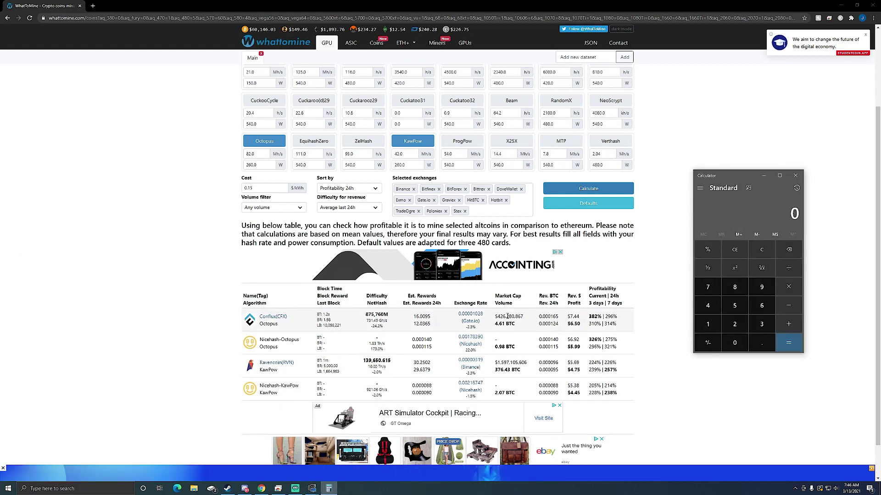
- Open newegg.com in a new browser tab
left_click(92, 7)
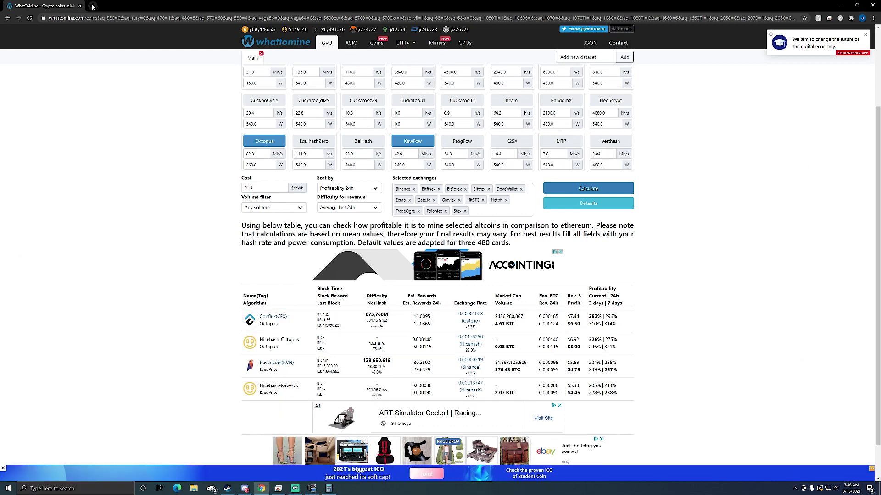
left_click(93, 6)
type("newegg.com")
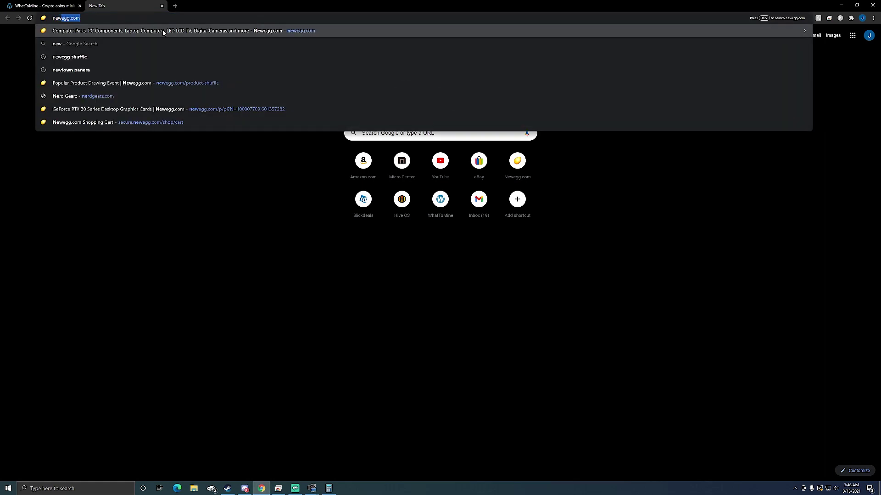
key("Return")
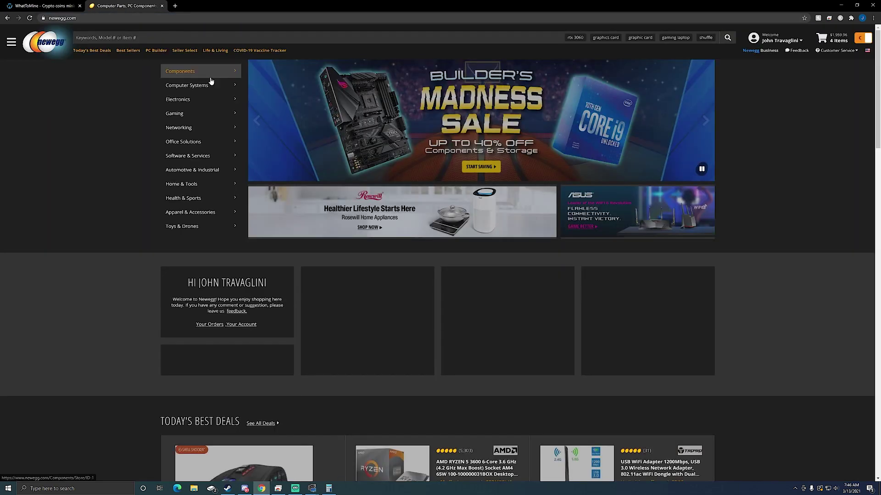
mouse_move(195, 72)
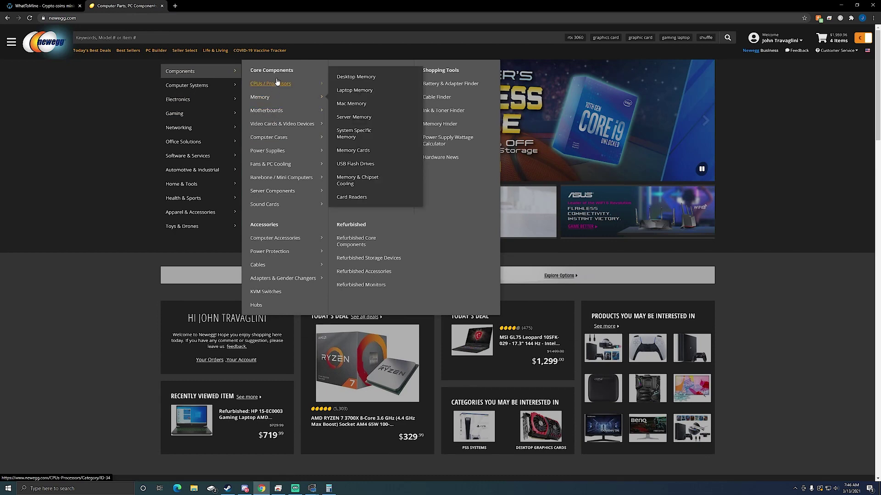
left_click(347, 102)
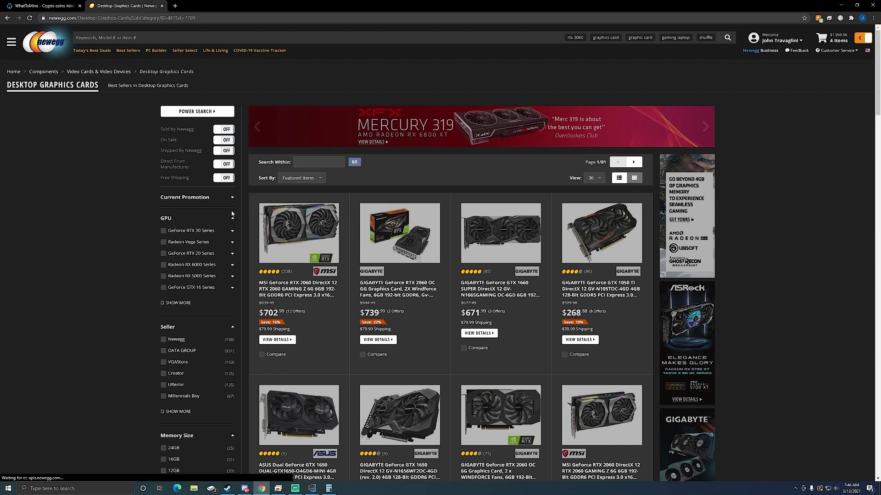
left_click(232, 243)
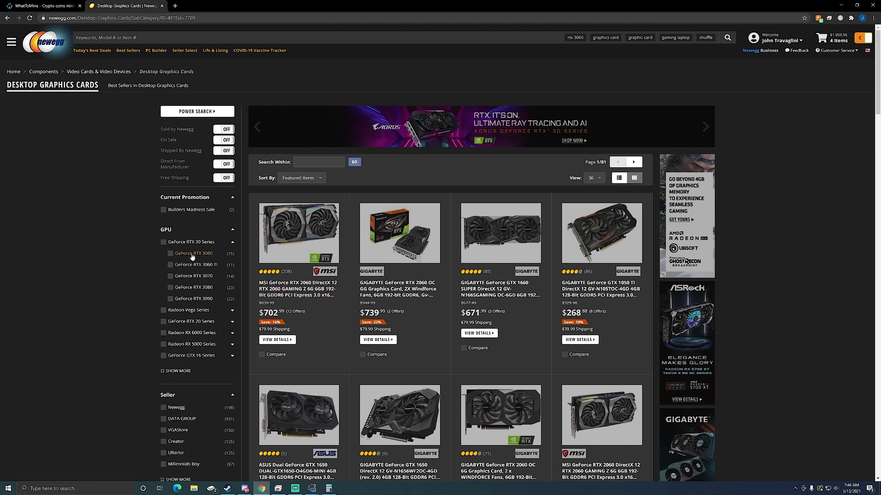
left_click(224, 370)
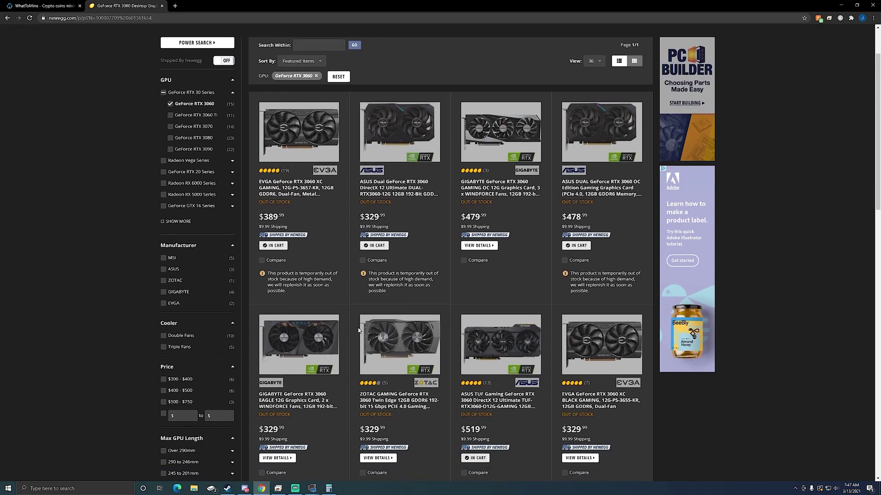
- Look through the RTX 3060 listing prices and add card prices 389 and 539 in Calculator
scroll(348, 321, "down", 3)
scroll(344, 335, "down", 2)
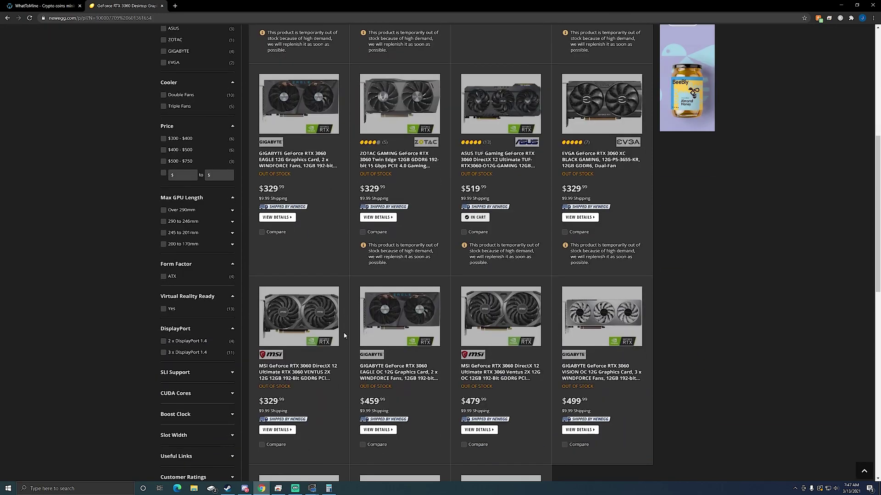
scroll(344, 336, "down", 3)
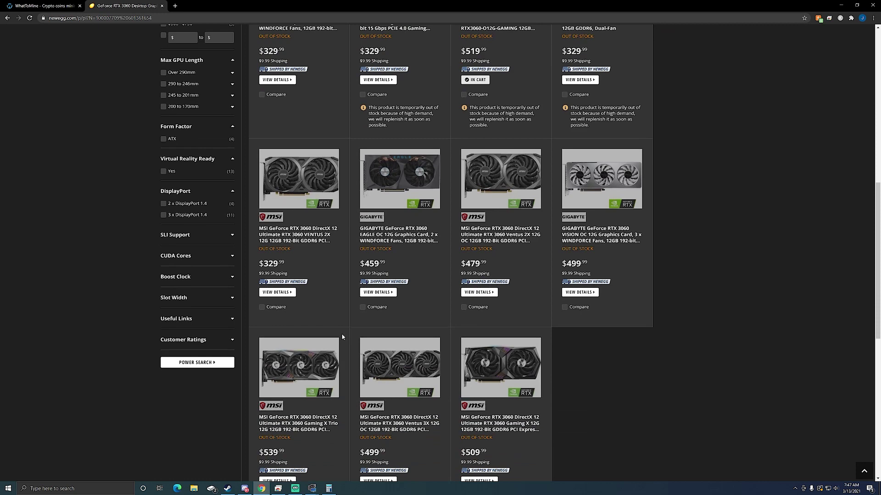
scroll(328, 417, "down", 2)
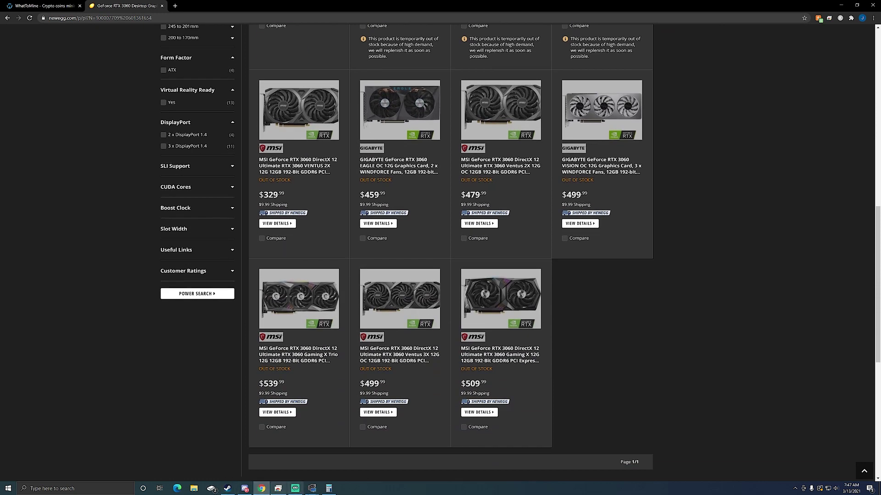
left_click(329, 489)
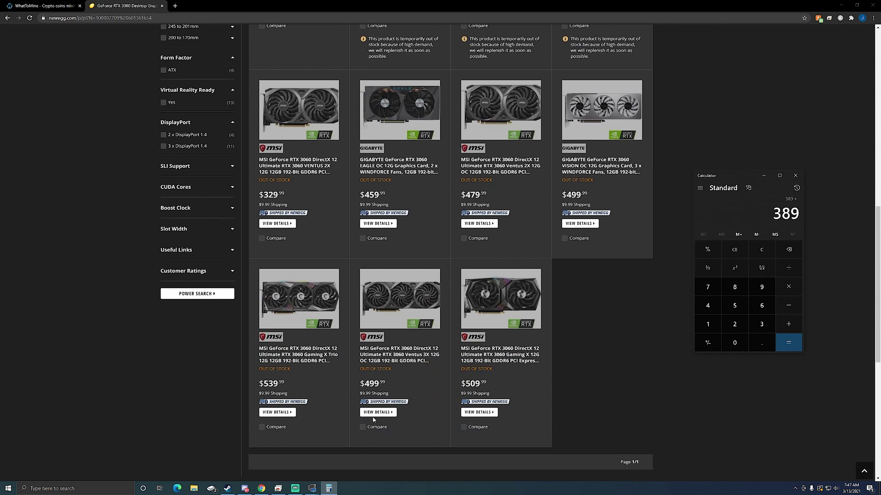
type("539 =")
- Return to the WhatToMine page and divide the summed card cost by 6 and that quotient by 3 in Calculator
left_click(261, 488)
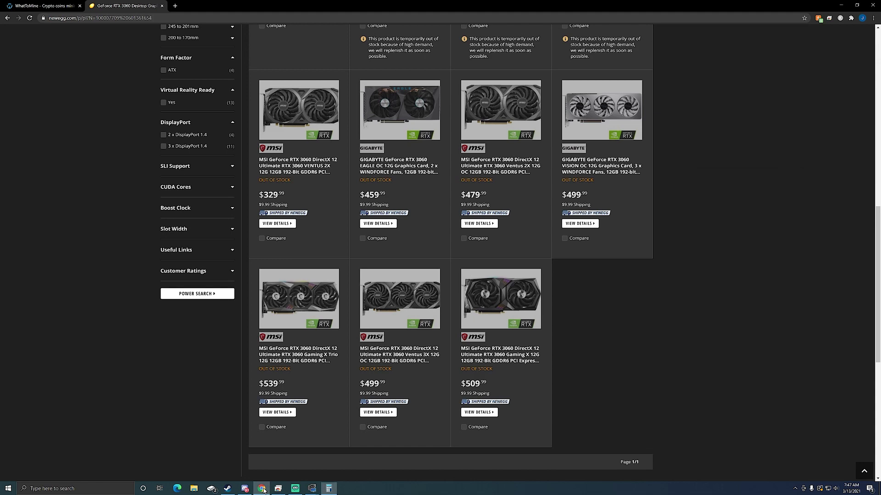
left_click(50, 5)
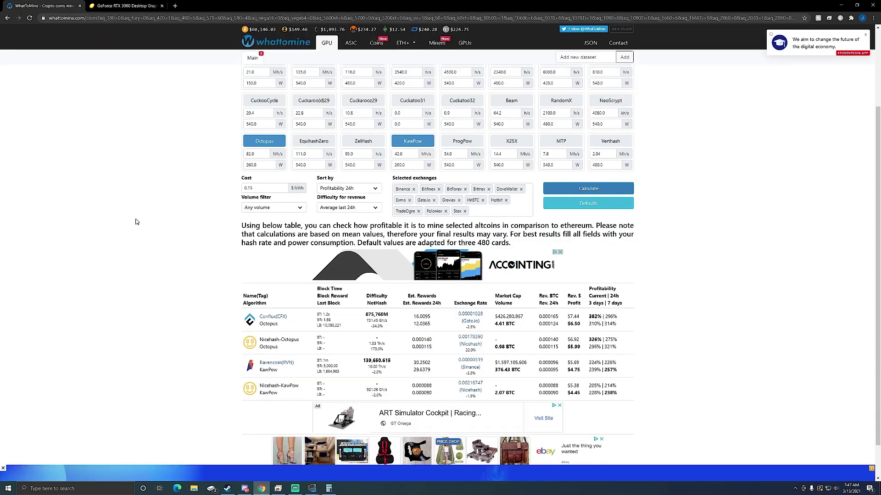
left_click(328, 489)
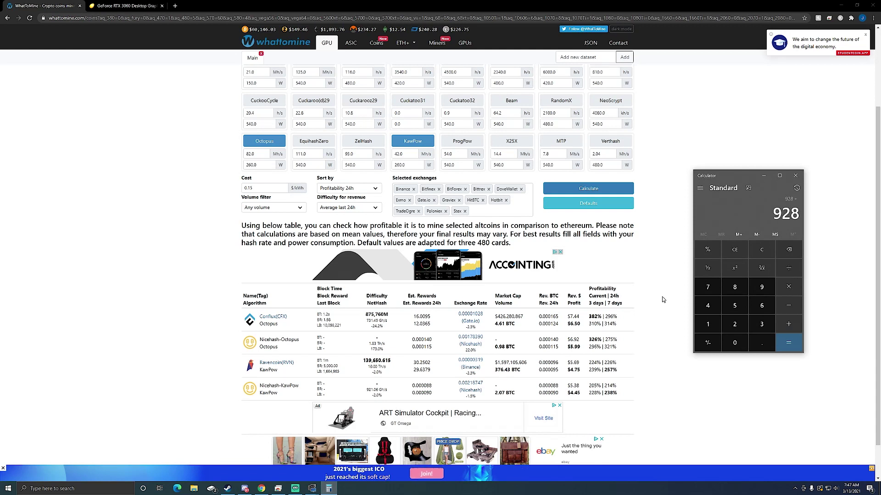
key("6")
key("Return")
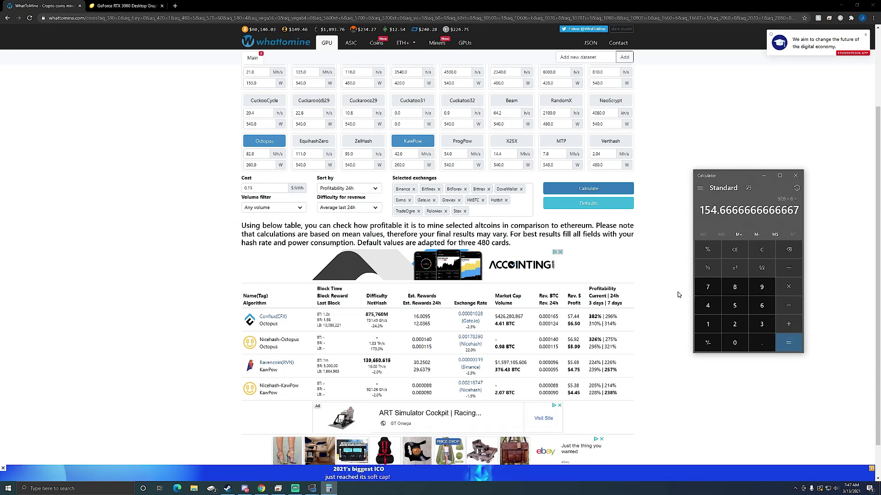
key("slash")
key("3")
key("Return")
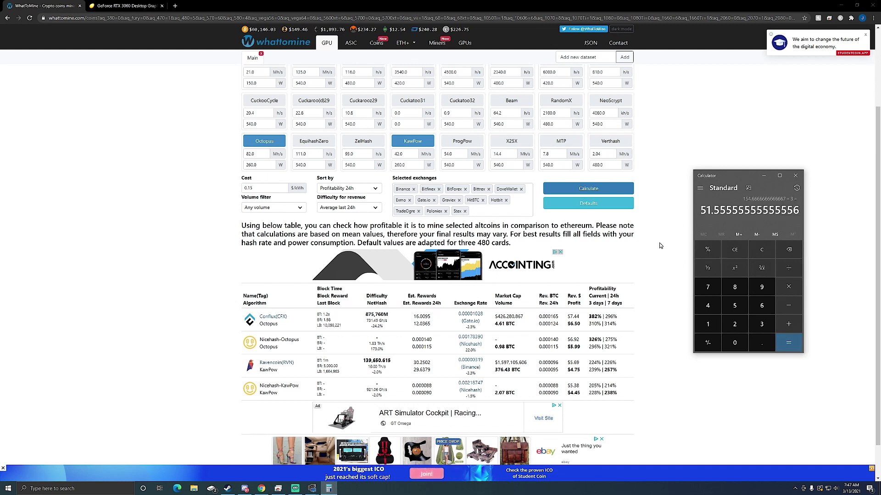
- Try to replace the current calculation with the sum of 529 and 389
key("slash")
left_click(743, 252)
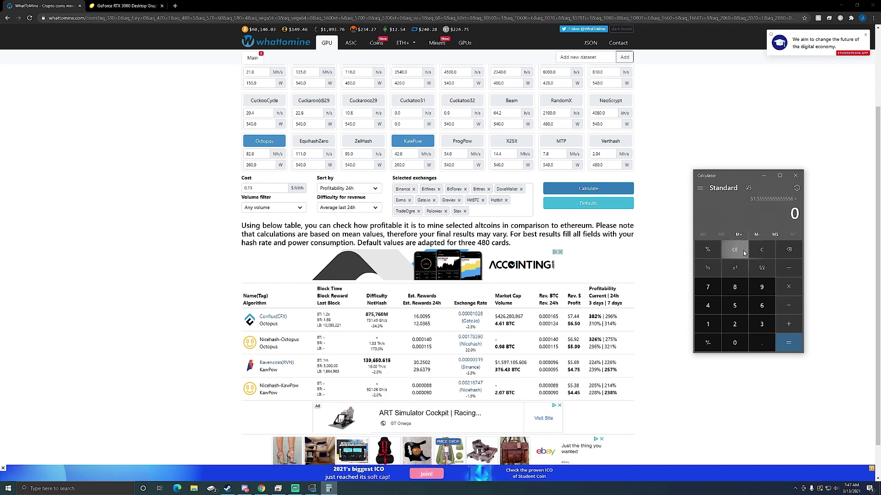
type("529")
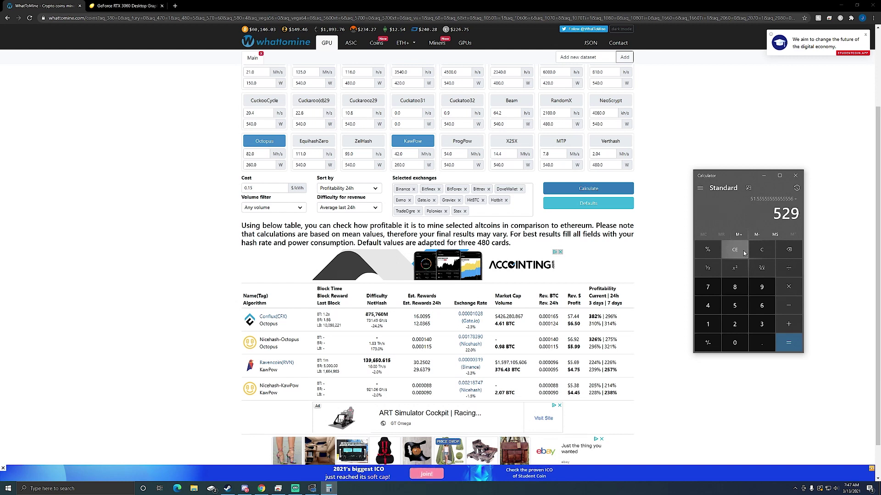
key("plus")
type("389")
key("Return")
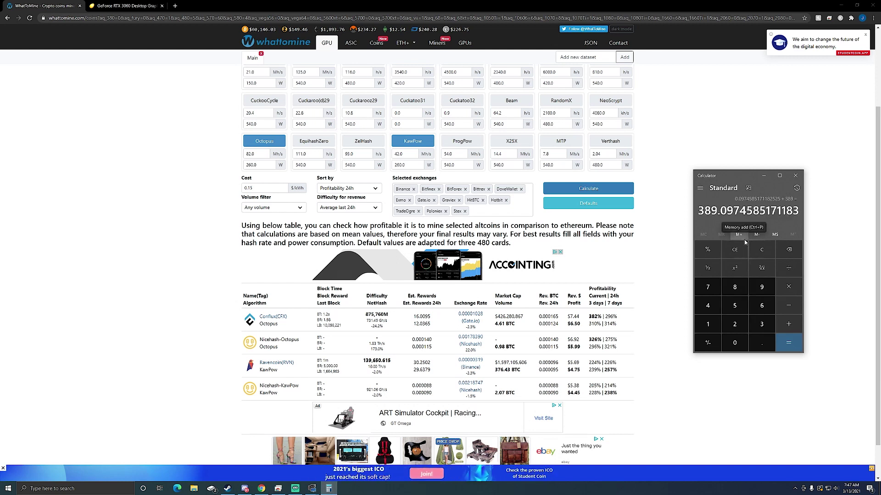
- Clear the whole calculation and add 529 and 389
left_click(762, 250)
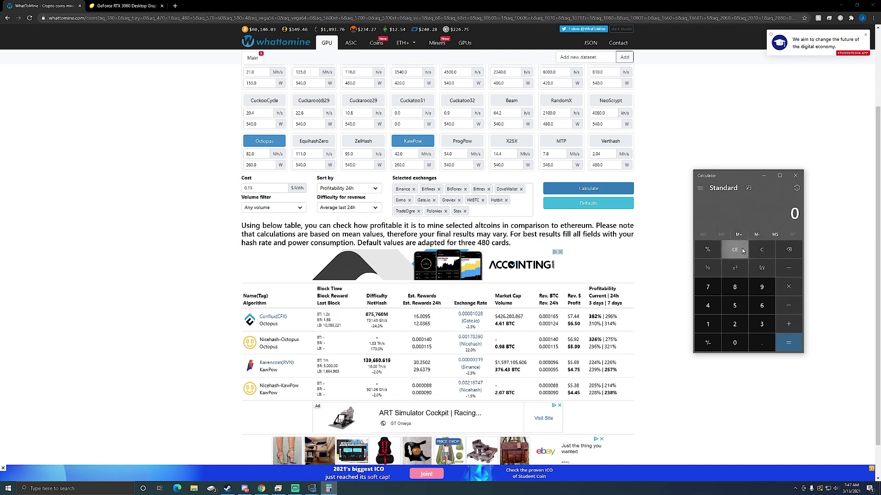
type("529 +")
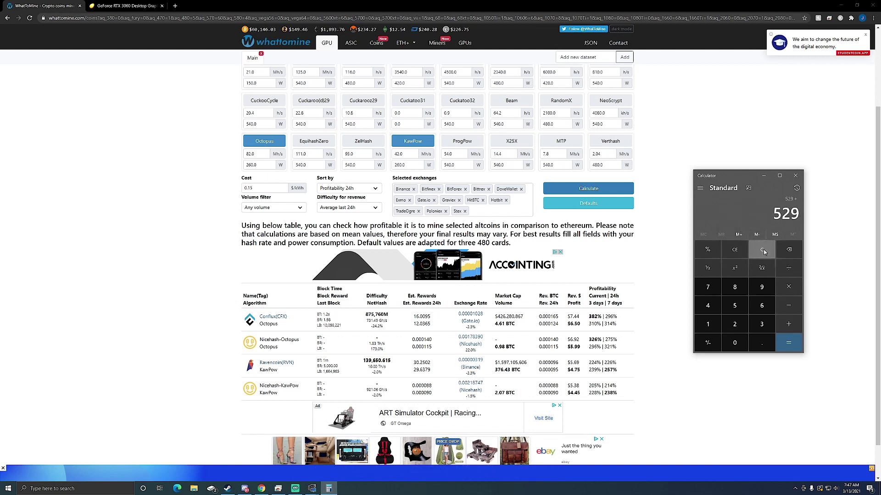
type(" 389")
key("Return")
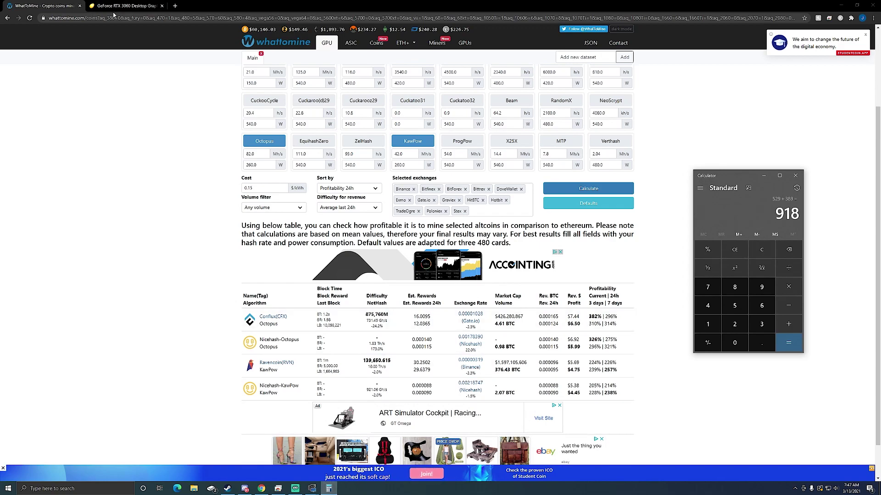
- Recheck the RTX 3060 prices on Newegg, clear the calculator and add 540 and 390
left_click(124, 6)
scroll(324, 383, "up", 10)
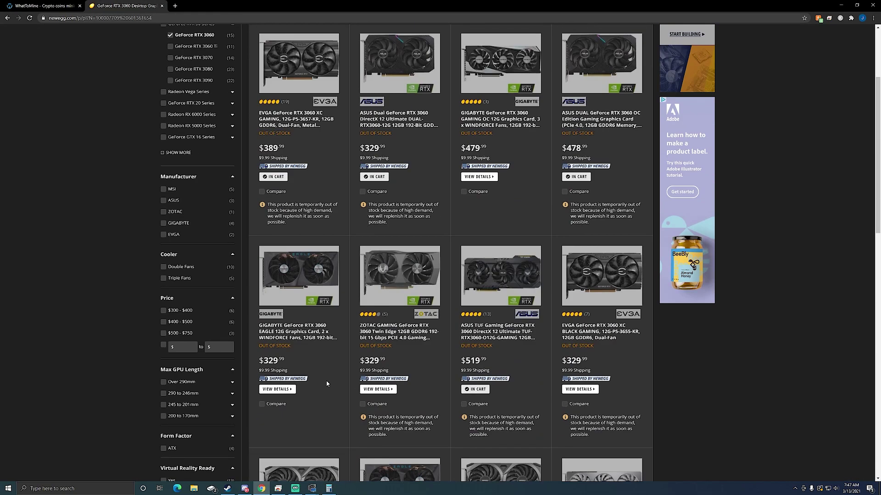
left_click(329, 488)
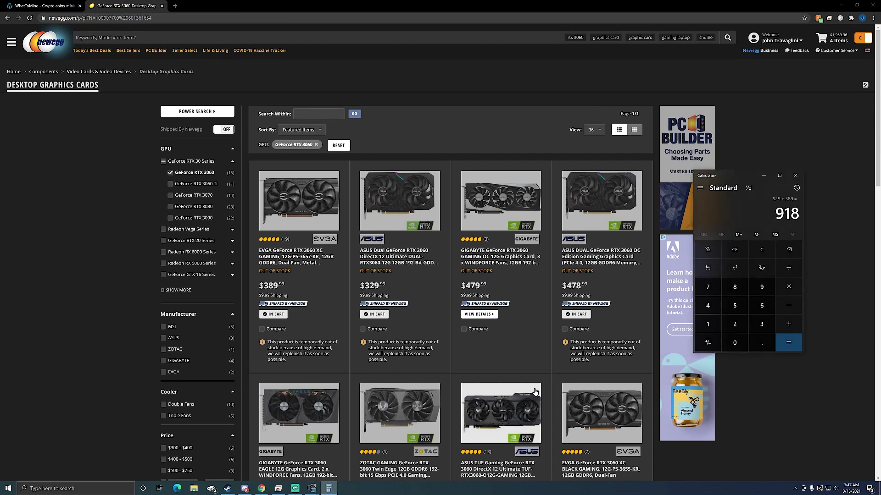
left_click(736, 251)
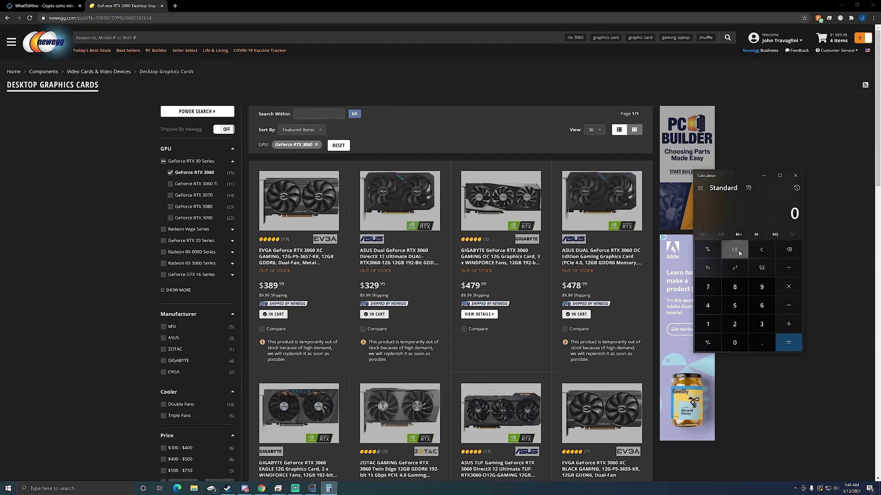
type("540 +")
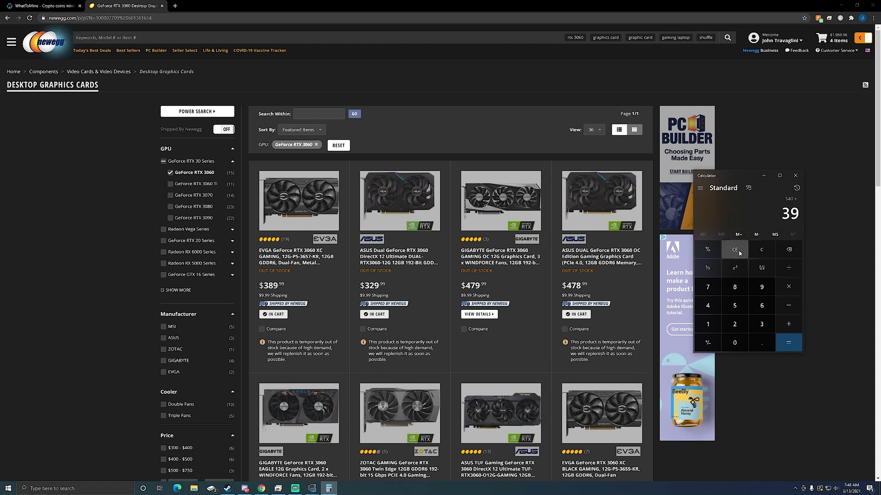
type("0")
key("Return")
- Divide the combined card cost by 6 and that monthly amount by 30
key("slash")
type("6")
key("Return")
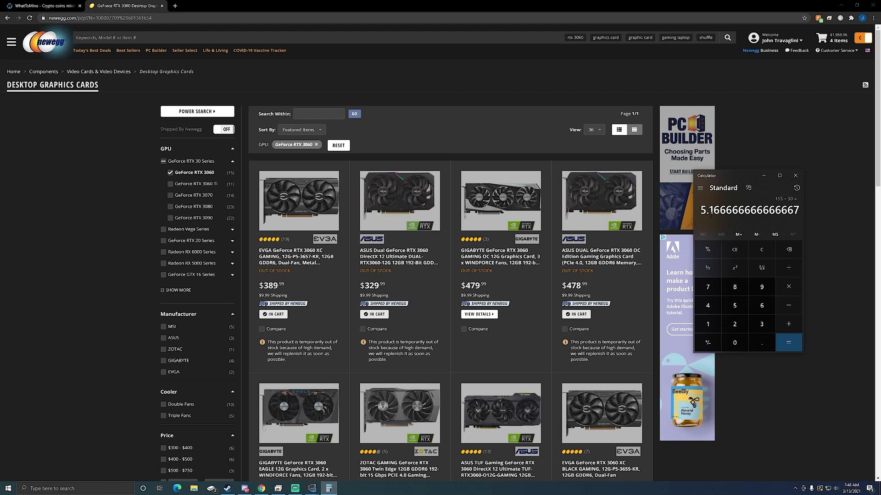
- Close the Newegg tab and bring up Calculator over the WhatToMine results to compare the daily figure
left_click(162, 7)
left_click(162, 7)
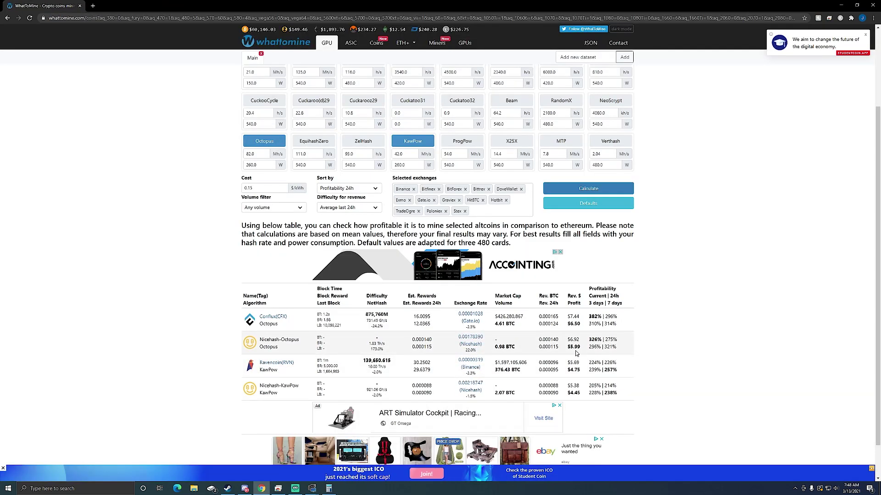
left_click(329, 488)
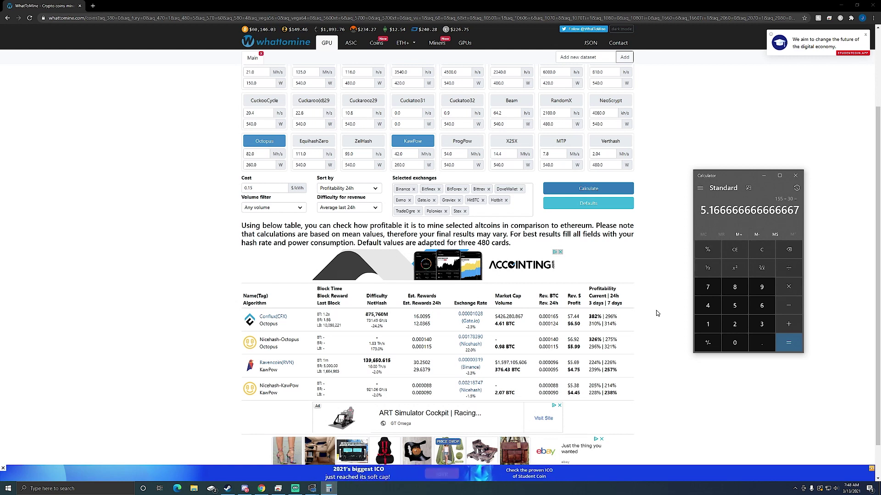
- Review the Octopus hashrate and profit figures beside the calculated daily amount and close Calculator
scroll(661, 296, "up", 2)
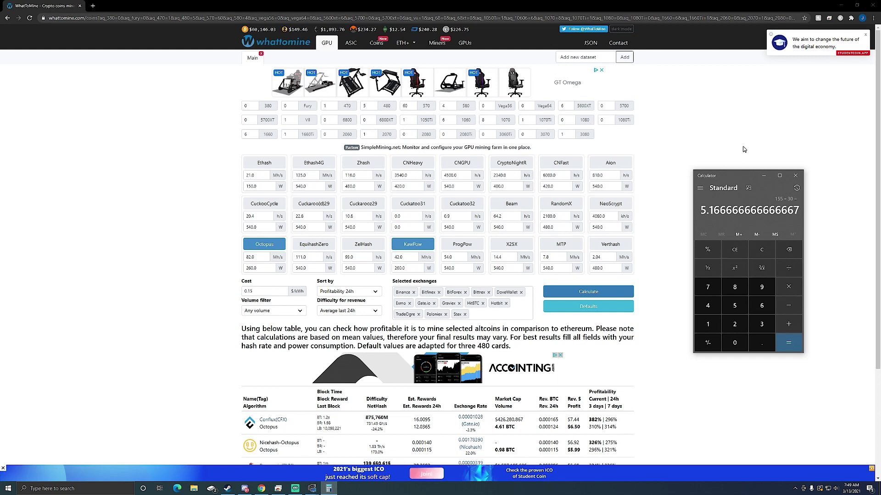
left_click_drag(739, 175, 730, 167)
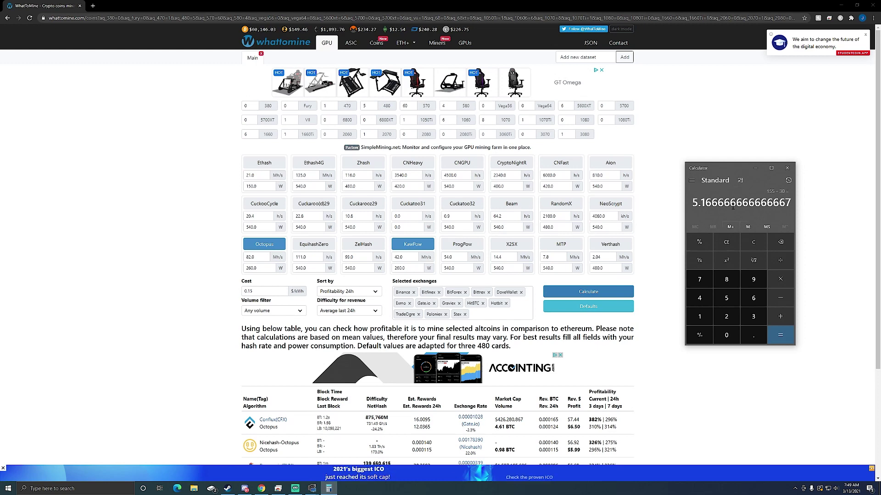
left_click(787, 169)
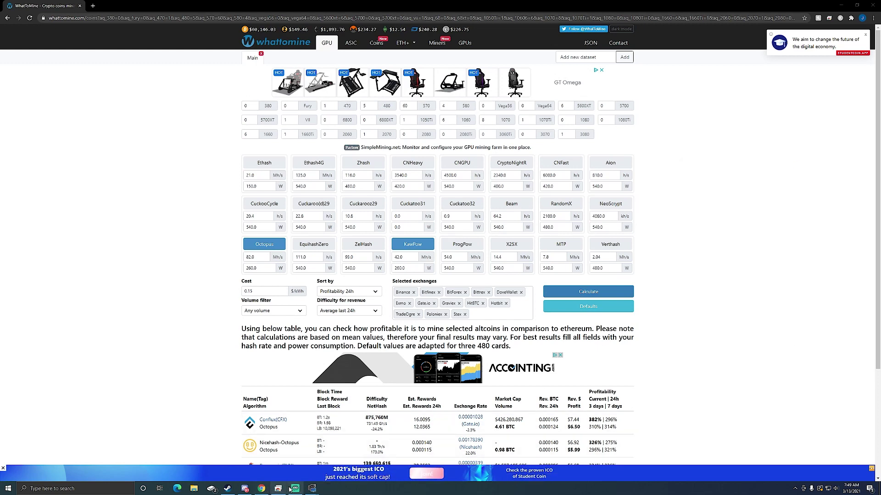